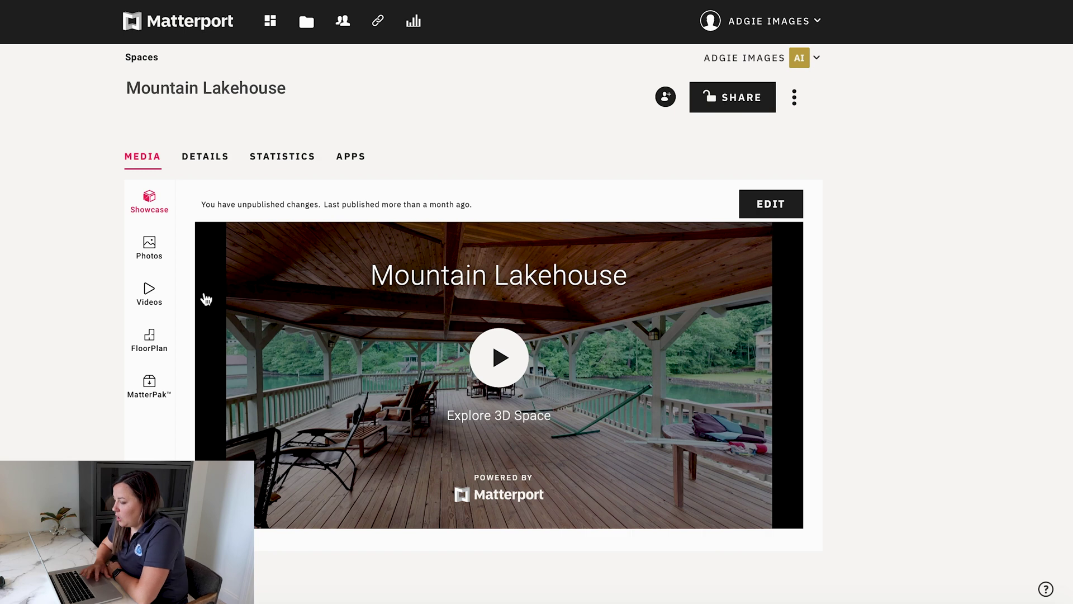
- Show the Mountain Lakehouse Photos gallery and scroll the snapshot grid down and back up
{"action": "left_click", "coordinate": [156, 247]}
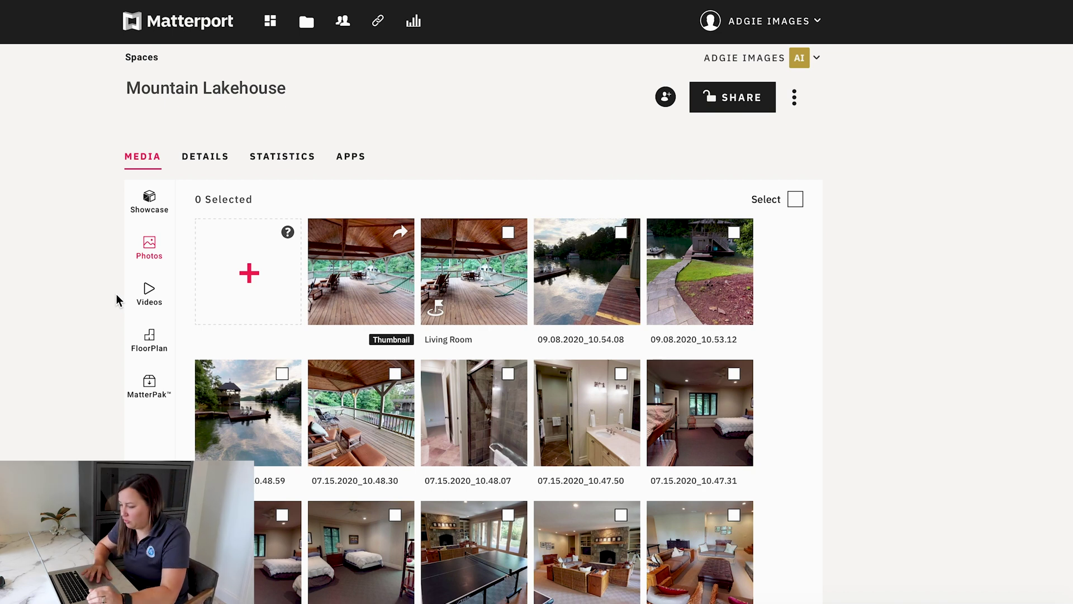
{"action": "scroll", "coordinate": [484, 302], "scroll_direction": "down", "scroll_amount": 1}
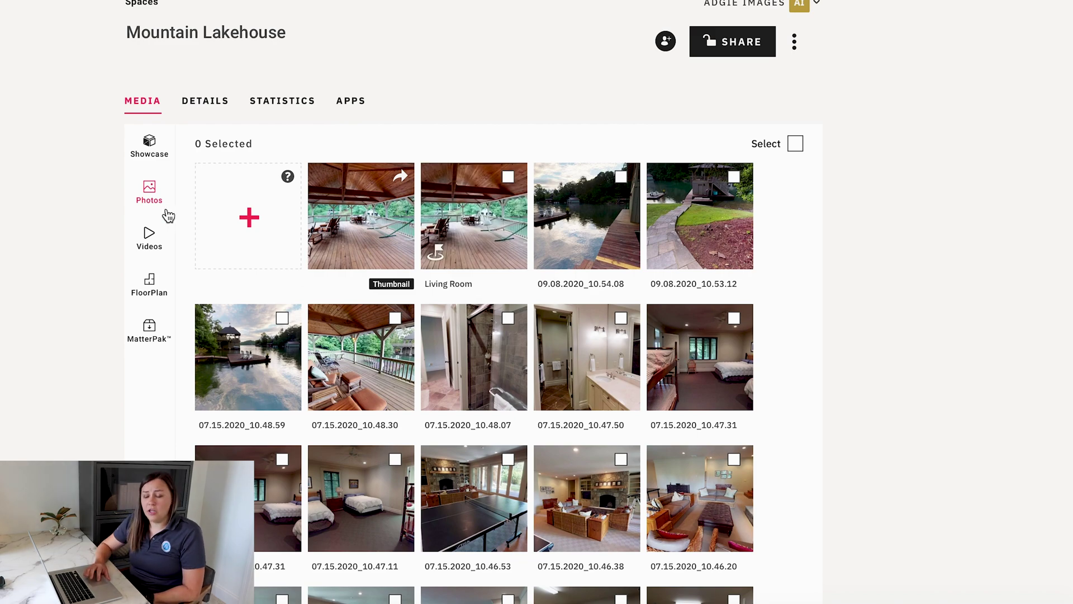
{"action": "scroll", "coordinate": [372, 331], "scroll_direction": "down", "scroll_amount": 5}
{"action": "scroll", "coordinate": [373, 331], "scroll_direction": "down", "scroll_amount": 7}
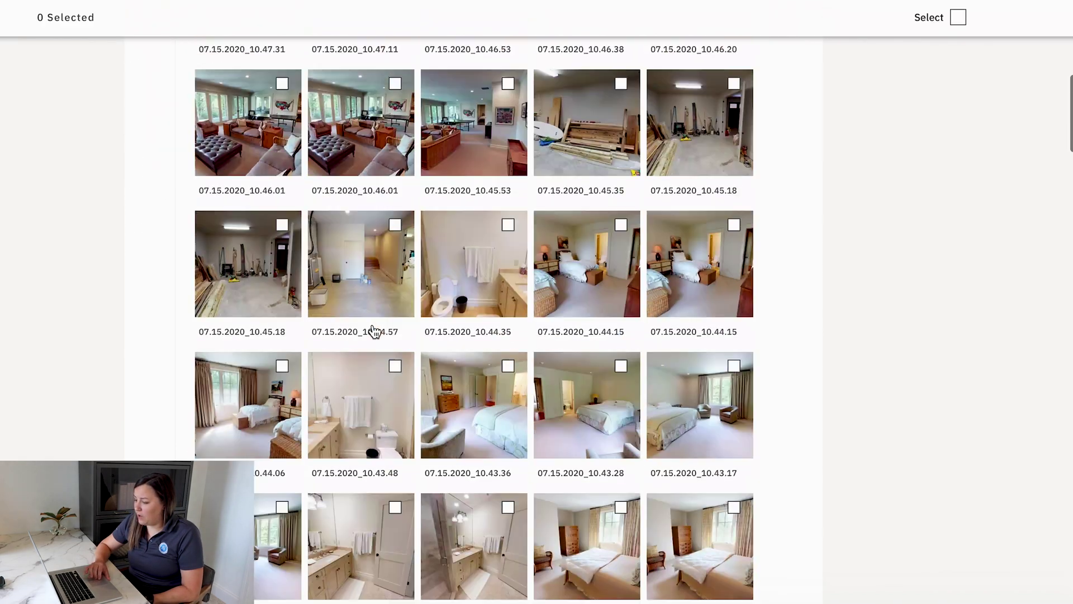
{"action": "scroll", "coordinate": [373, 331], "scroll_direction": "up", "scroll_amount": 12}
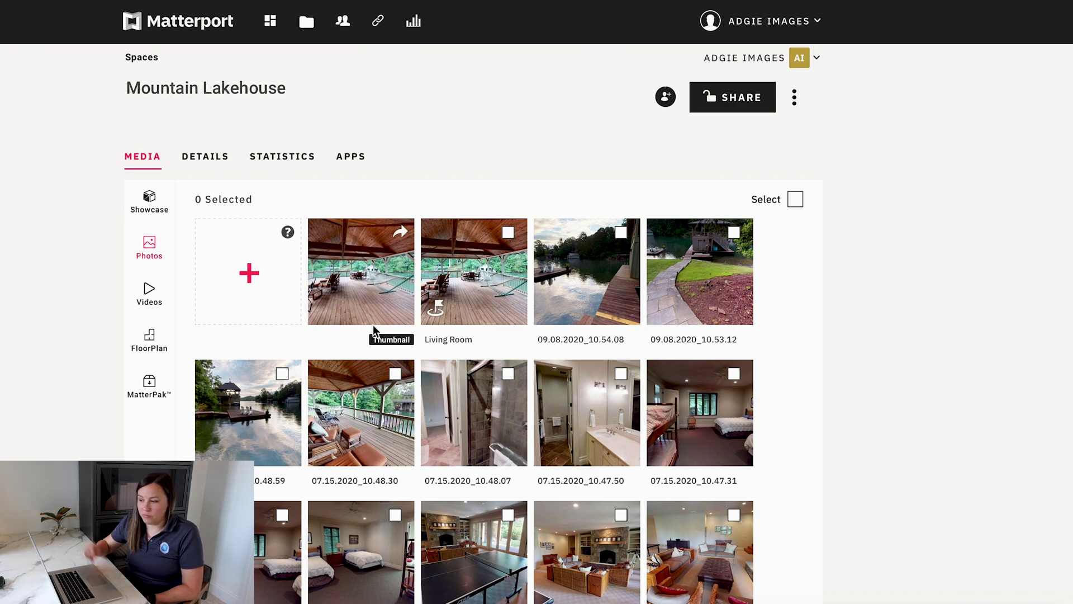
- Return to the Mountain Lakehouse Showcase preview and open it for editing in Workshop
{"action": "left_click", "coordinate": [151, 206]}
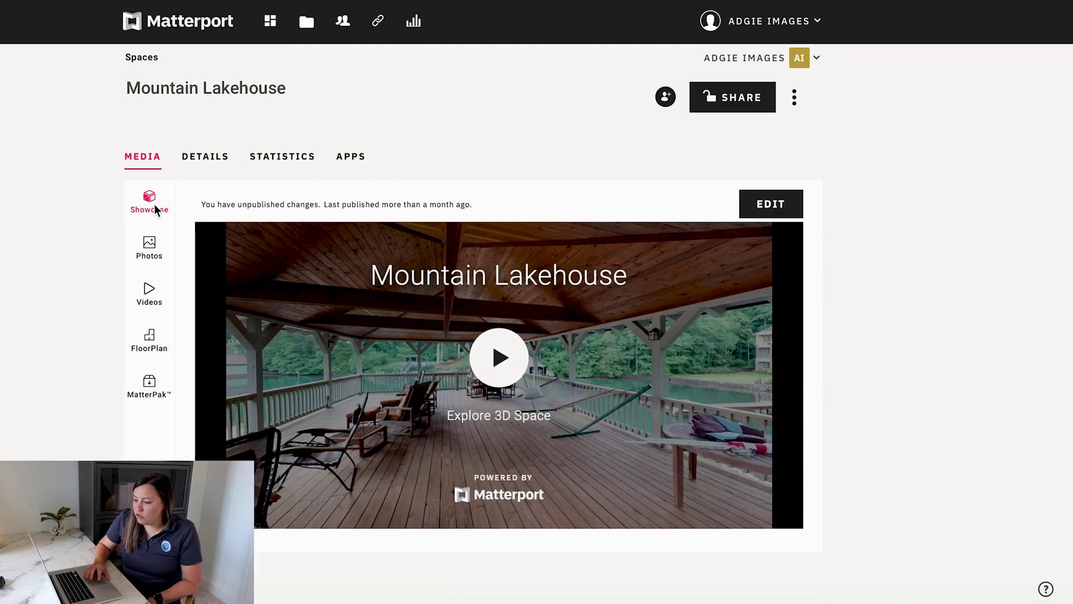
{"action": "left_click", "coordinate": [786, 208]}
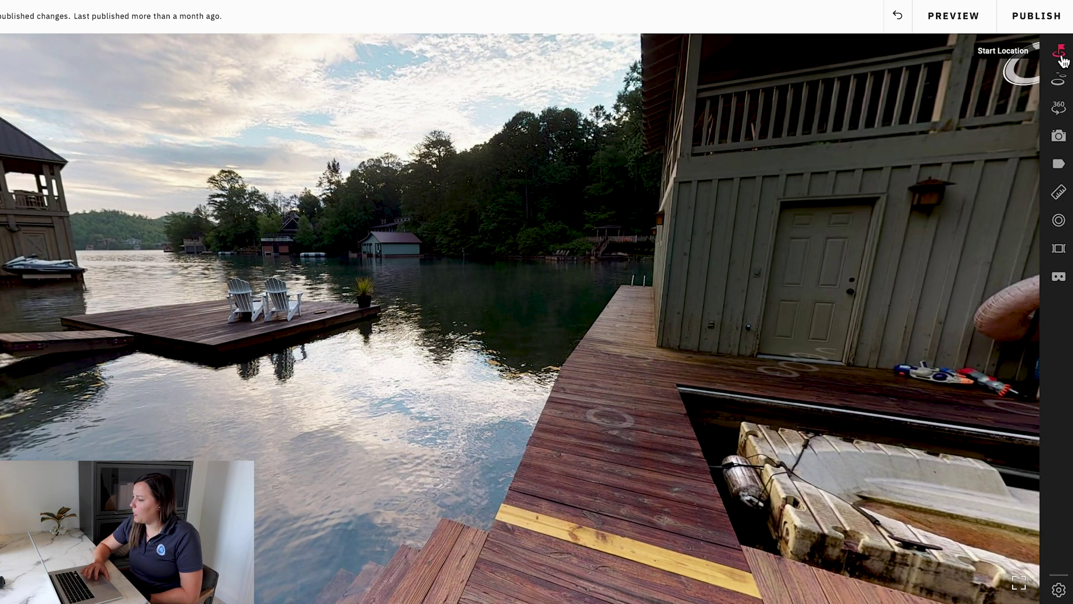
- In Photo mode, centre the boathouse and dock in the view and take a 2D snapshot
{"action": "left_click", "coordinate": [1064, 141]}
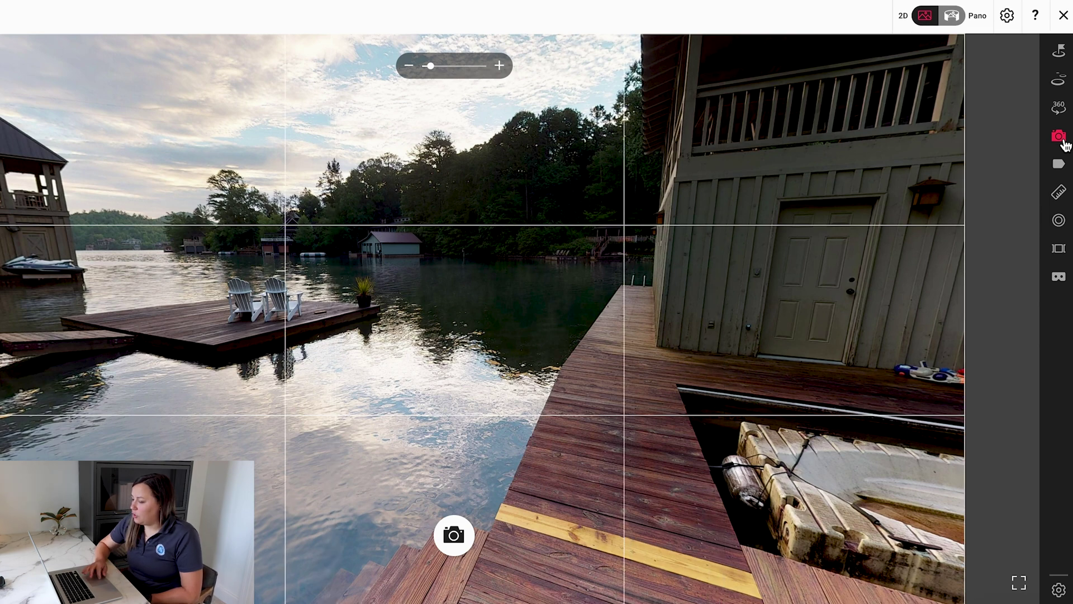
{"action": "left_click_drag", "start_coordinate": [469, 272], "coordinate": [699, 247]}
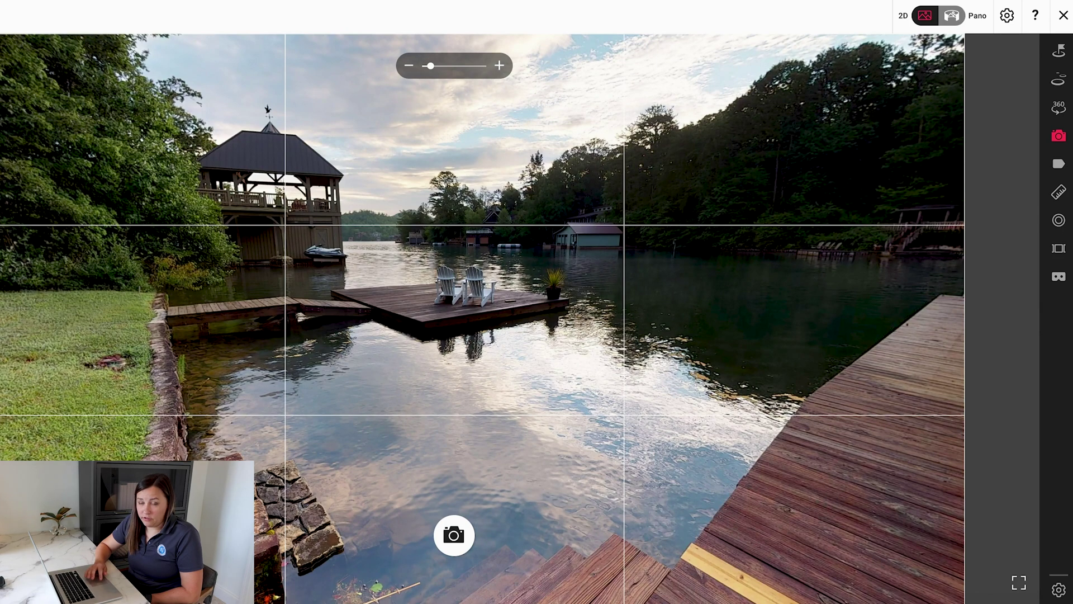
{"action": "left_click_drag", "start_coordinate": [796, 246], "coordinate": [579, 253]}
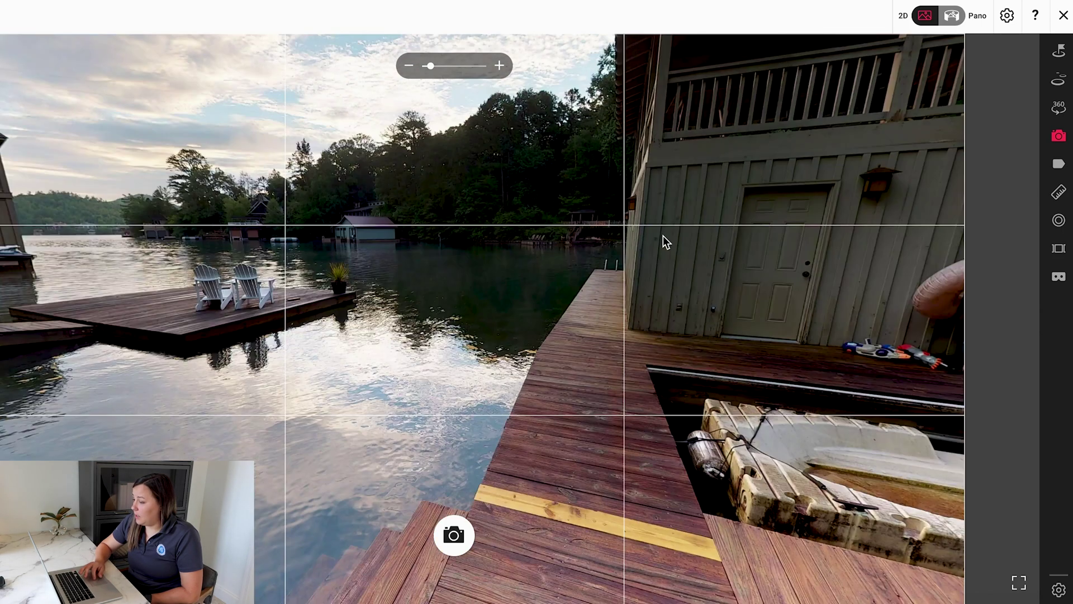
{"action": "left_click_drag", "start_coordinate": [866, 207], "coordinate": [407, 268]}
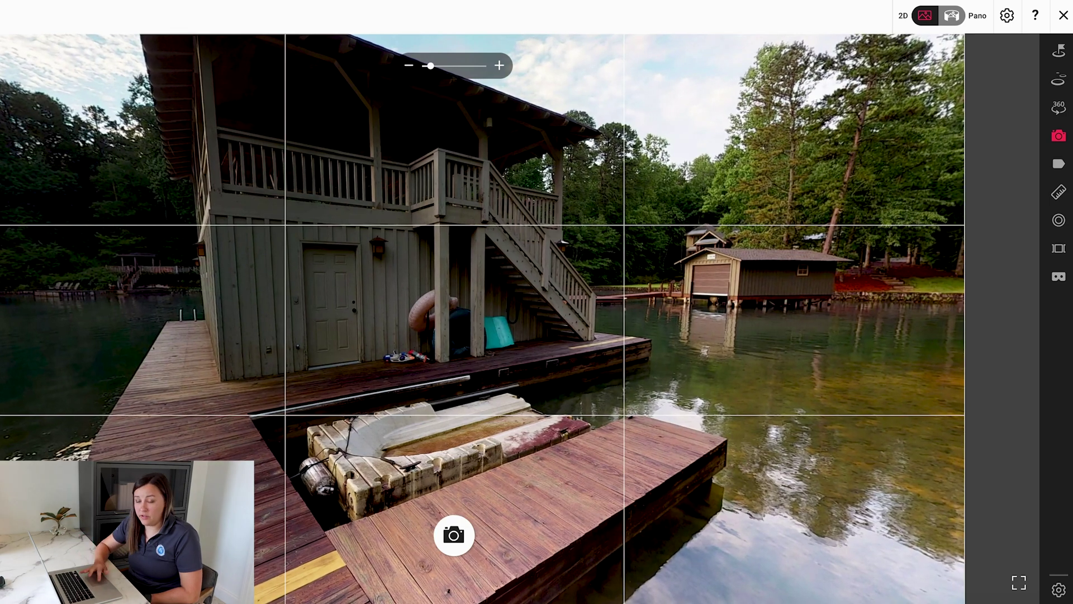
{"action": "left_click_drag", "start_coordinate": [546, 305], "coordinate": [505, 316]}
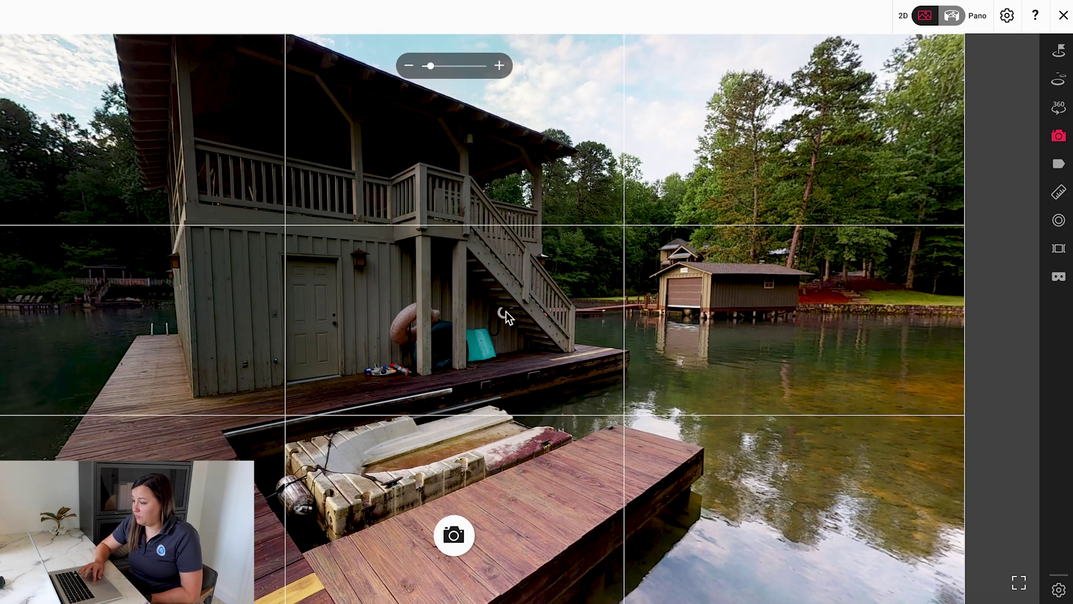
{"action": "left_click", "coordinate": [454, 535]}
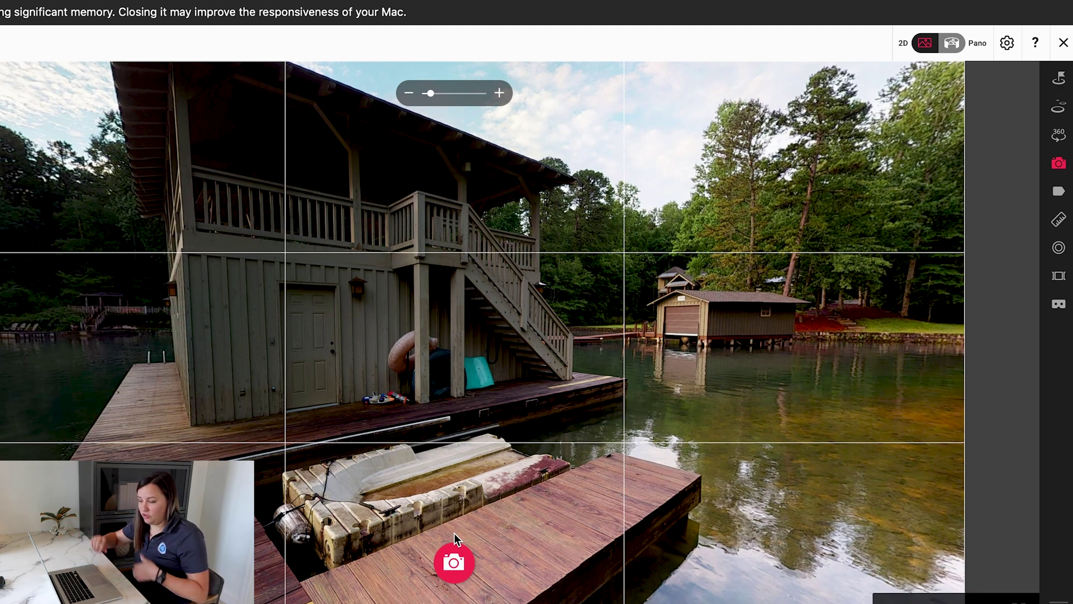
{"action": "mouse_move", "coordinate": [431, 95]}
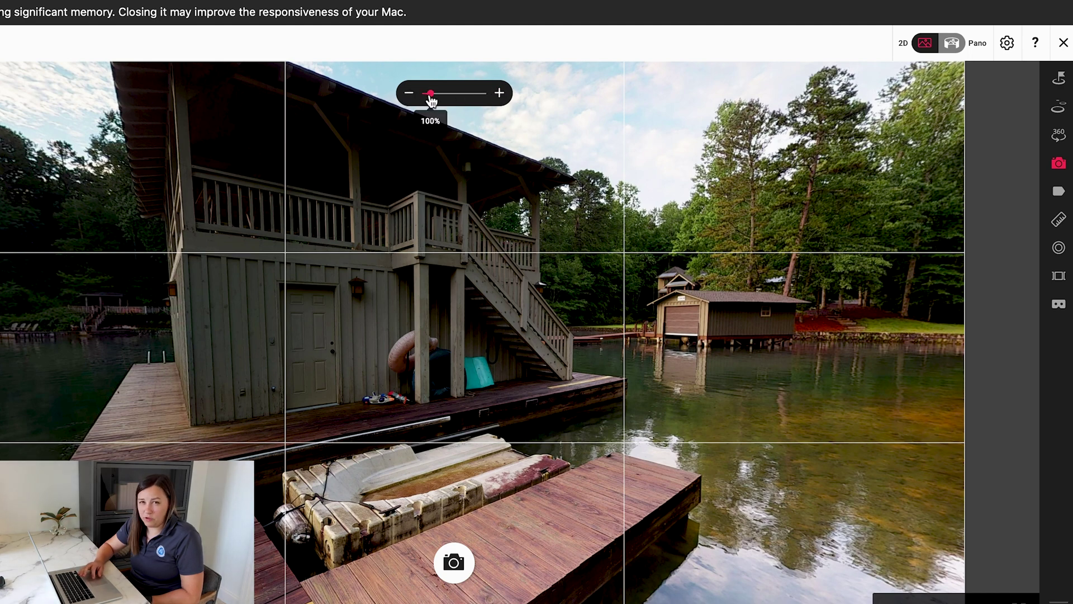
- Adjust the capture zoom on the boathouse, then turn the view toward the lawn and seawall
{"action": "left_click_drag", "start_coordinate": [431, 99], "coordinate": [416, 102]}
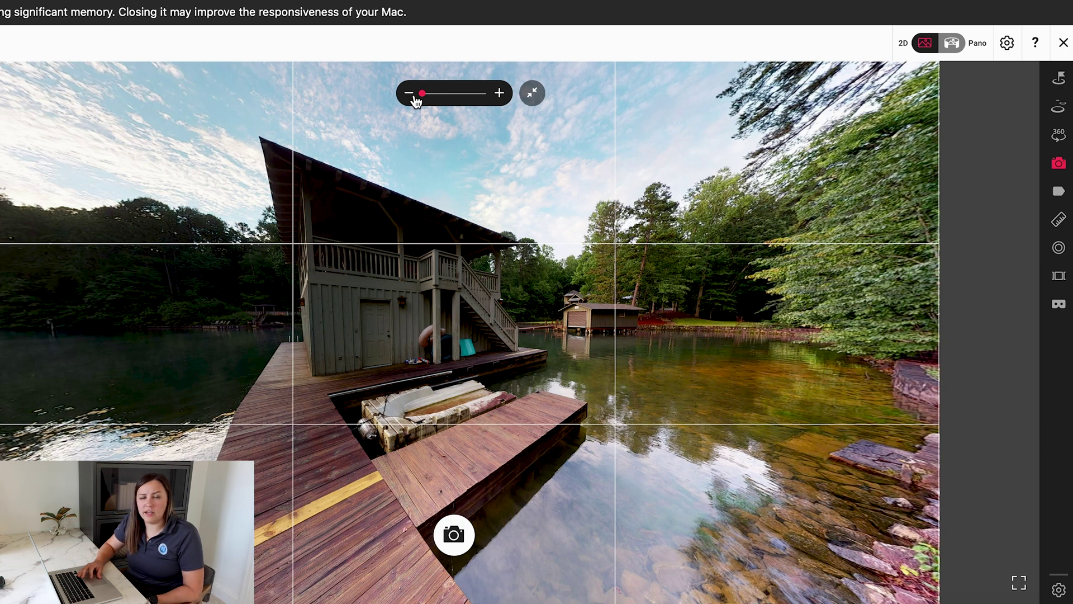
{"action": "scroll", "coordinate": [417, 101], "scroll_direction": "up", "scroll_amount": 3}
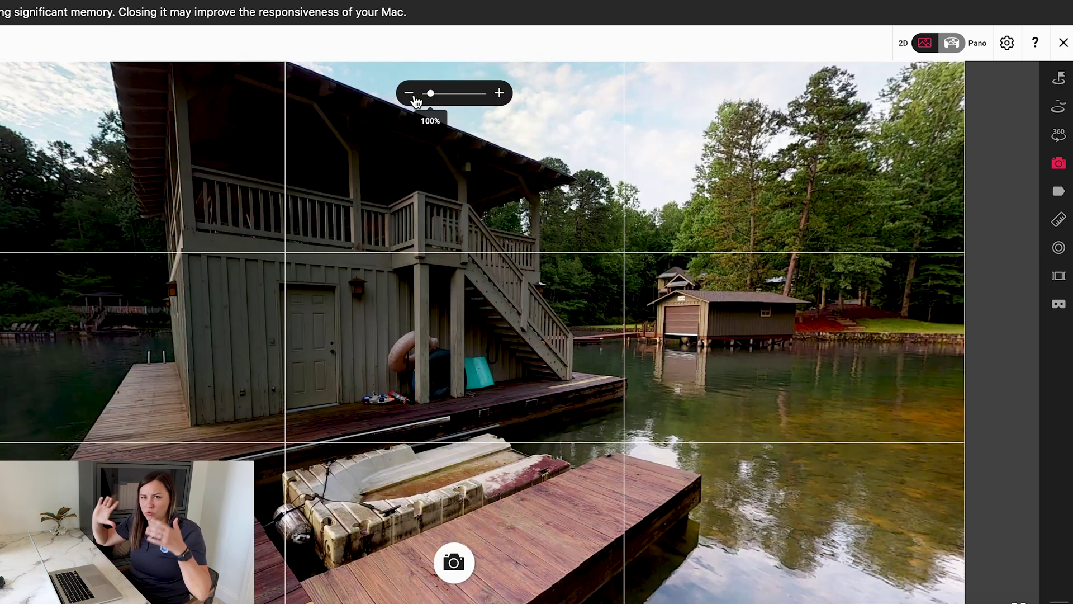
{"action": "left_click_drag", "start_coordinate": [429, 95], "coordinate": [459, 97]}
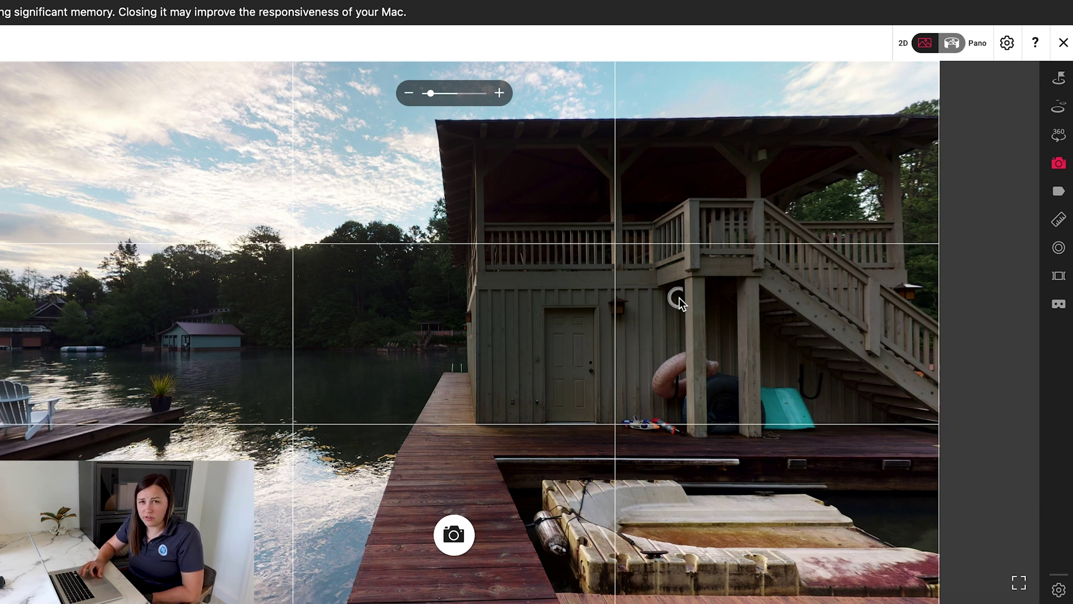
{"action": "mouse_move", "coordinate": [429, 96]}
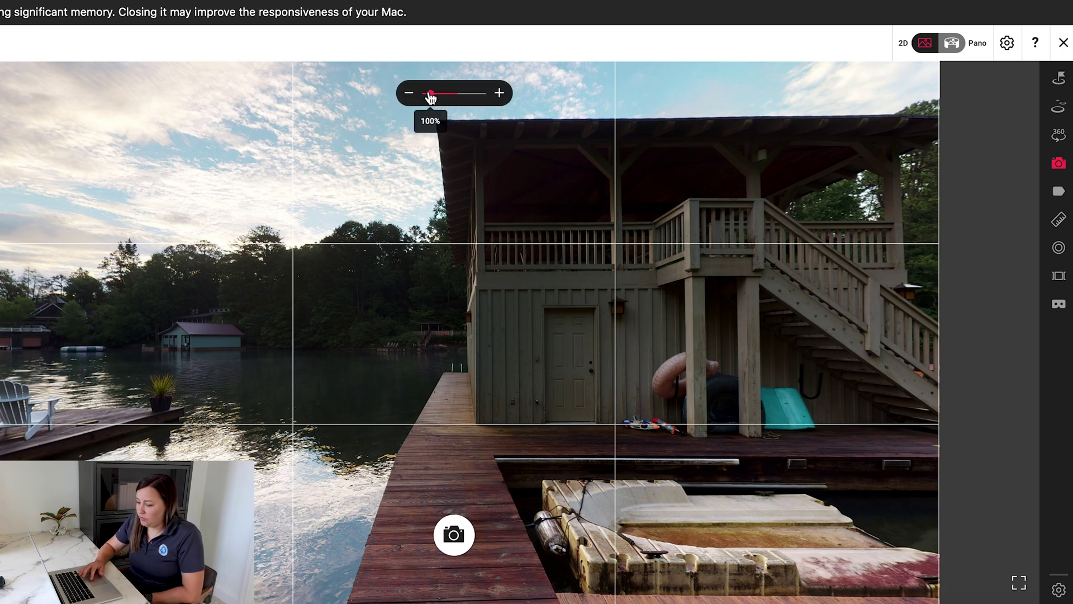
{"action": "left_click_drag", "start_coordinate": [637, 304], "coordinate": [505, 289]}
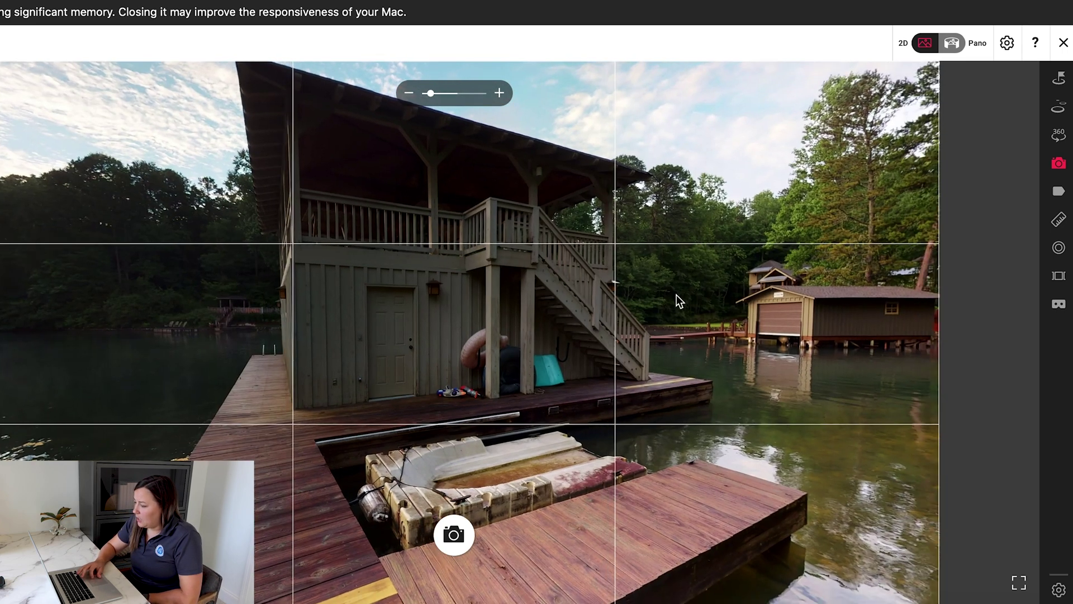
{"action": "left_click_drag", "start_coordinate": [676, 300], "coordinate": [354, 280]}
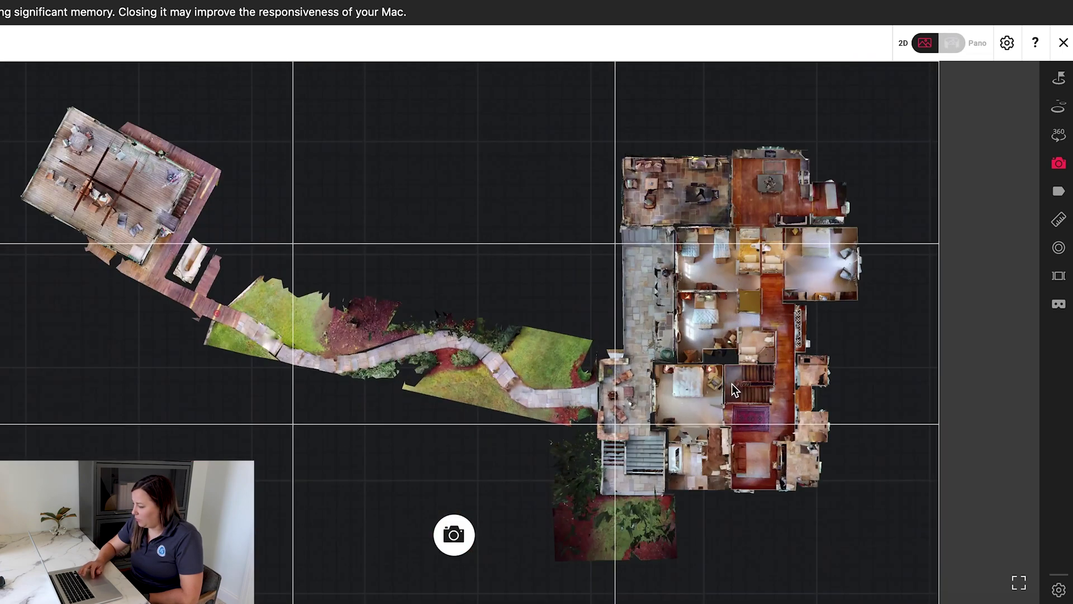
- Fly into the kitchen from the floor plan, snapshot it, and exit Photo mode
{"action": "left_click", "coordinate": [759, 197]}
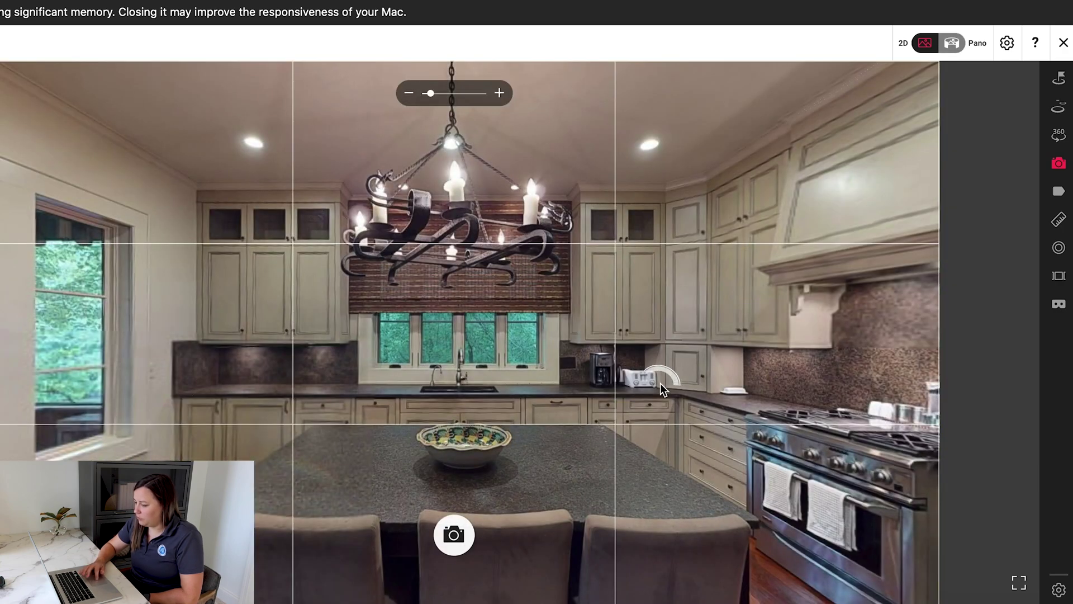
{"action": "left_click", "coordinate": [454, 535]}
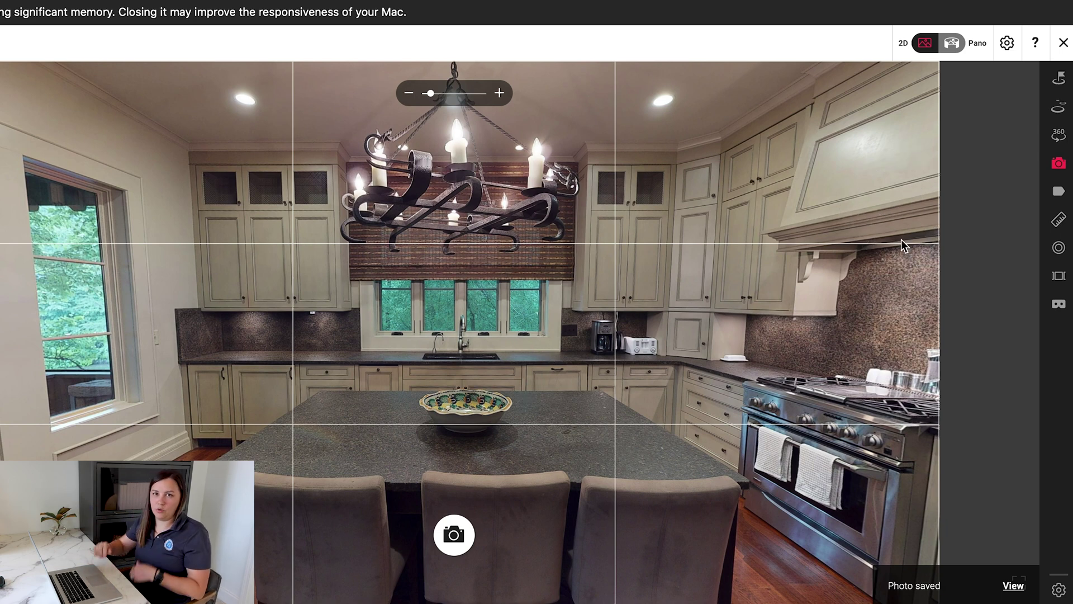
{"action": "left_click", "coordinate": [1060, 44]}
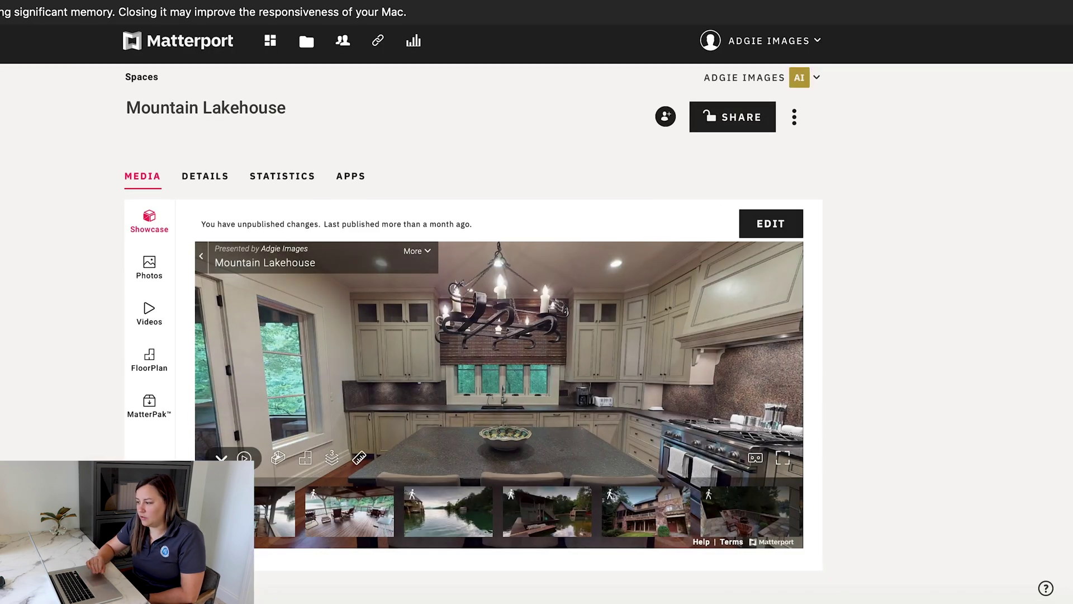
- Switch the Mountain Lakehouse space page from the Showcase preview to its Photos gallery
{"action": "left_click", "coordinate": [150, 273]}
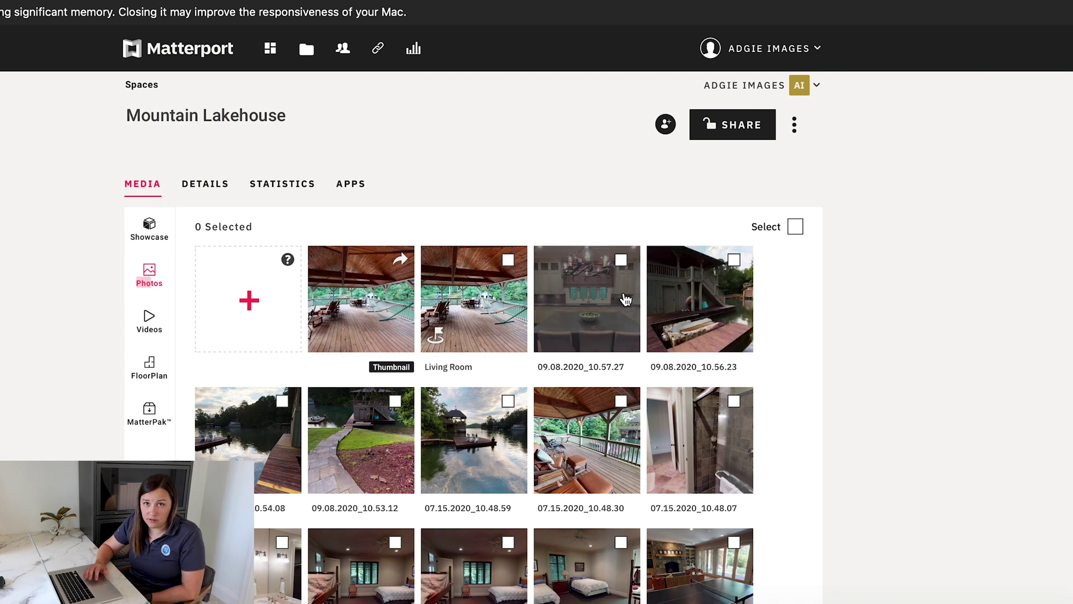
- Tick the 10.57.27 kitchen, 10.56.23 boathouse, 10.54.08 dock, 10.53.12 walkway, 10.48.59 lake and 10.48.30 porch photos
{"action": "left_click", "coordinate": [620, 259]}
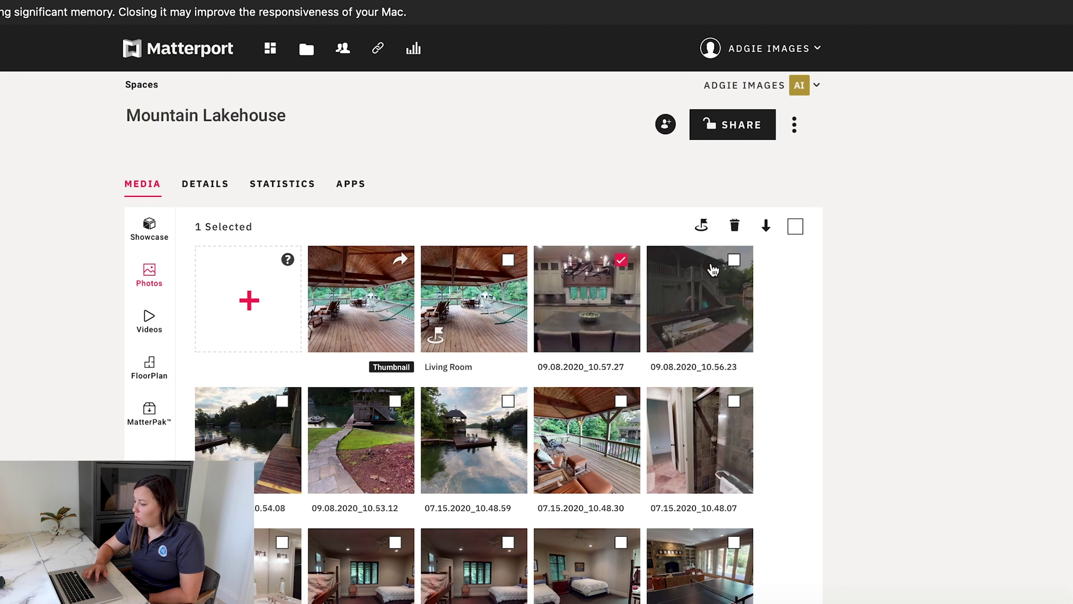
{"action": "left_click", "coordinate": [734, 259]}
{"action": "scroll", "coordinate": [503, 313], "scroll_direction": "down", "scroll_amount": 1}
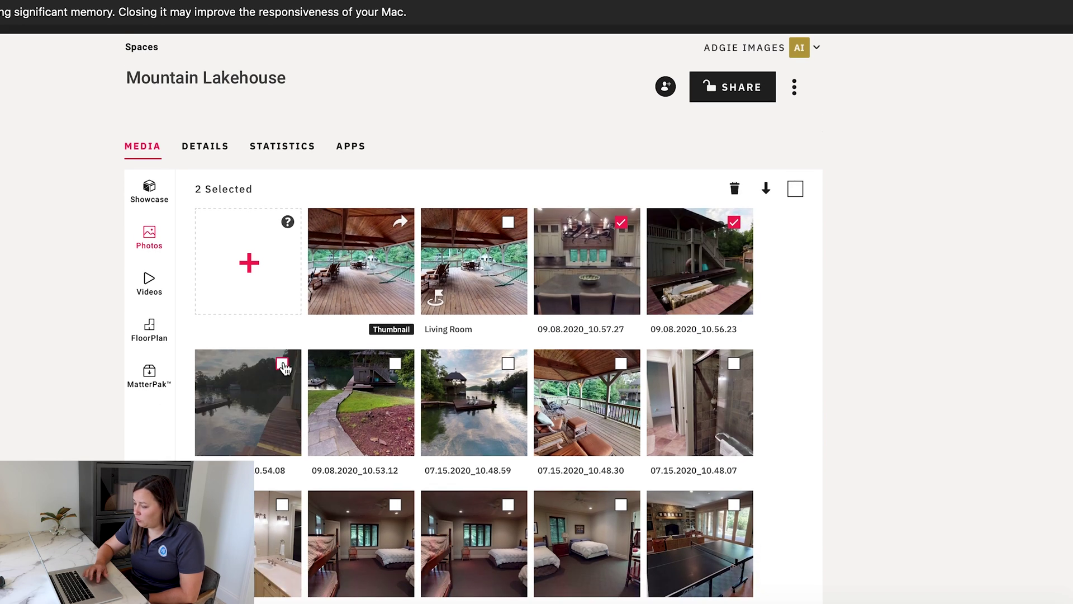
{"action": "left_click", "coordinate": [282, 364]}
{"action": "left_click", "coordinate": [396, 364]}
{"action": "left_click", "coordinate": [508, 364]}
{"action": "left_click", "coordinate": [621, 364]}
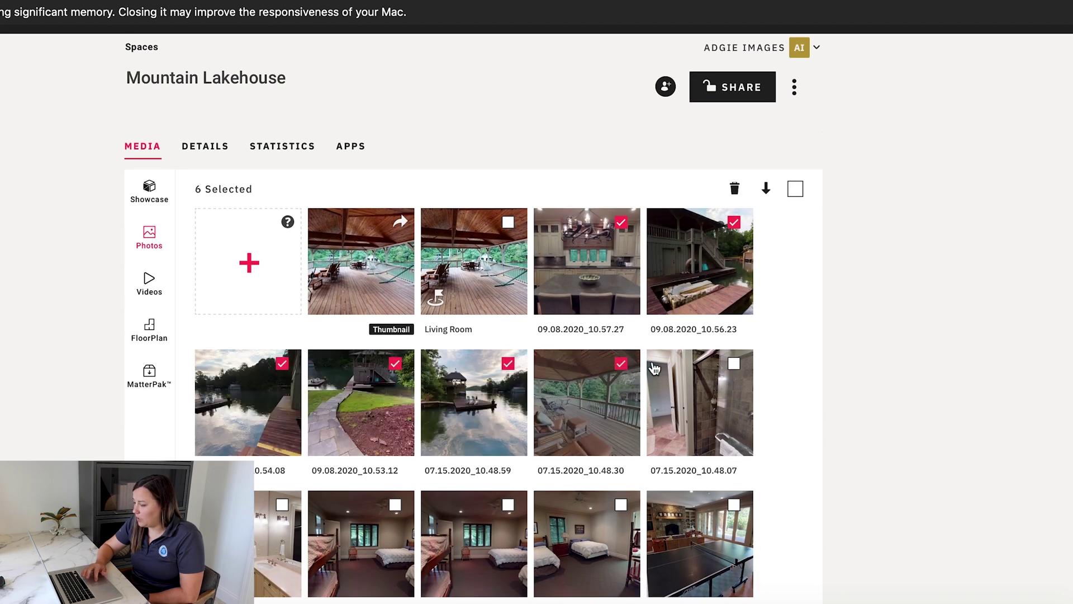
- Preview the 10.48.07 shower photo in the lightbox, step through two photos, then close it
{"action": "left_click", "coordinate": [720, 402]}
{"action": "left_click", "coordinate": [833, 313]}
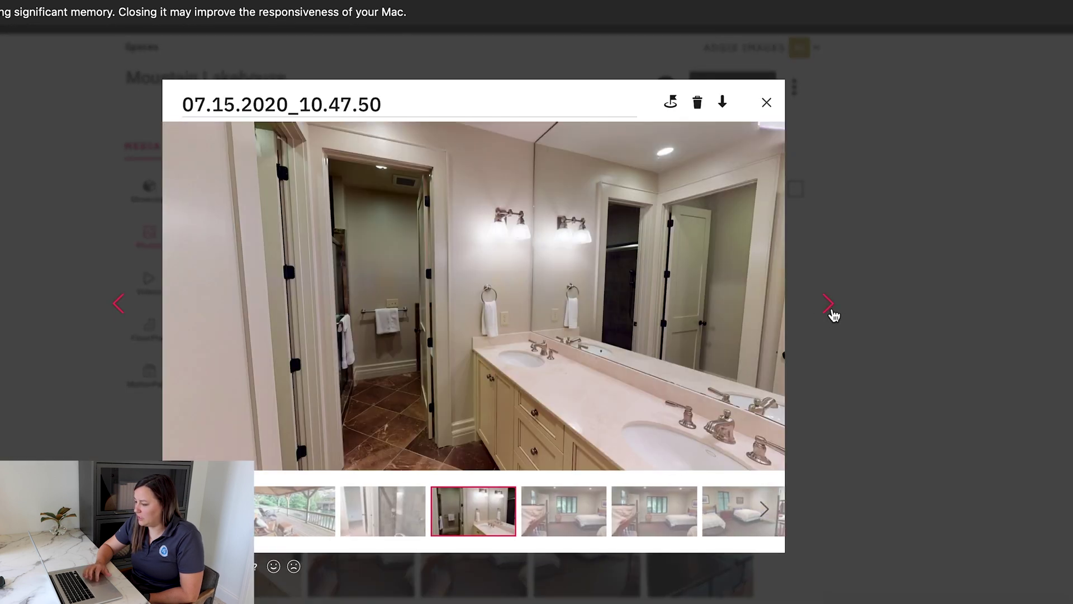
{"action": "left_click", "coordinate": [833, 313]}
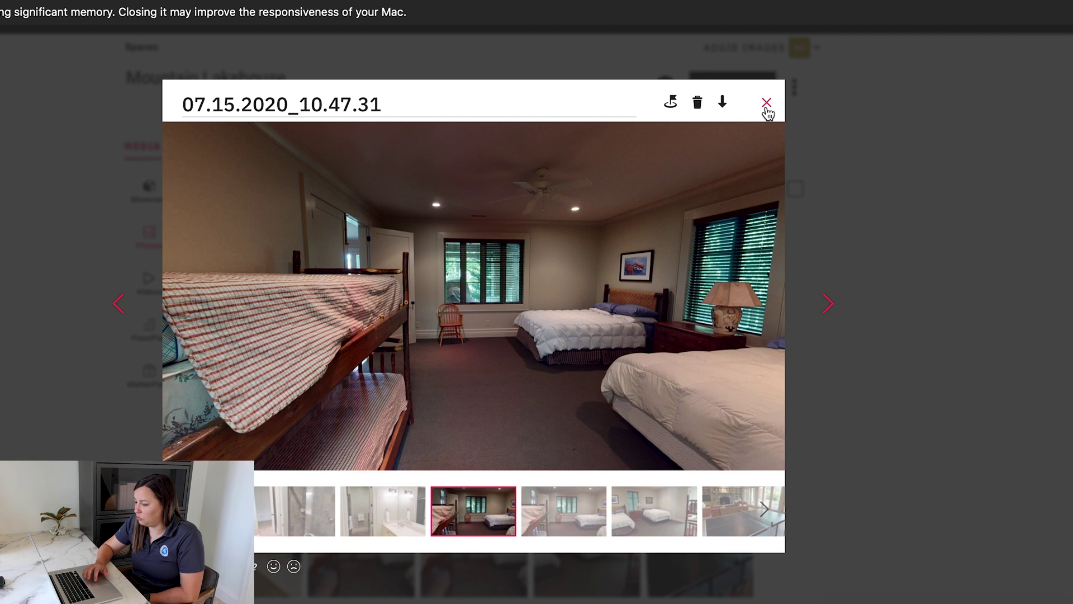
{"action": "left_click", "coordinate": [766, 103]}
- Toggle the 10.48.07 shower, 10.48.59 lake, 10.53.12 walkway and bathroom vanity photos to finish the selection
{"action": "left_click", "coordinate": [734, 363]}
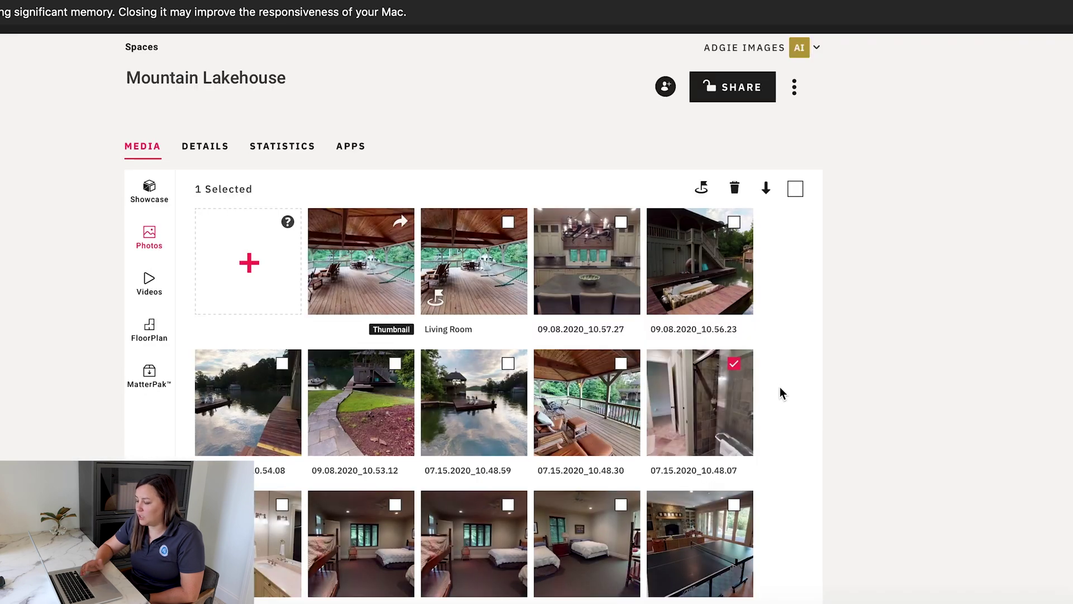
{"action": "left_click", "coordinate": [508, 363]}
{"action": "left_click", "coordinate": [395, 364]}
{"action": "scroll", "coordinate": [395, 365], "scroll_direction": "down", "scroll_amount": 2}
{"action": "left_click", "coordinate": [282, 455]}
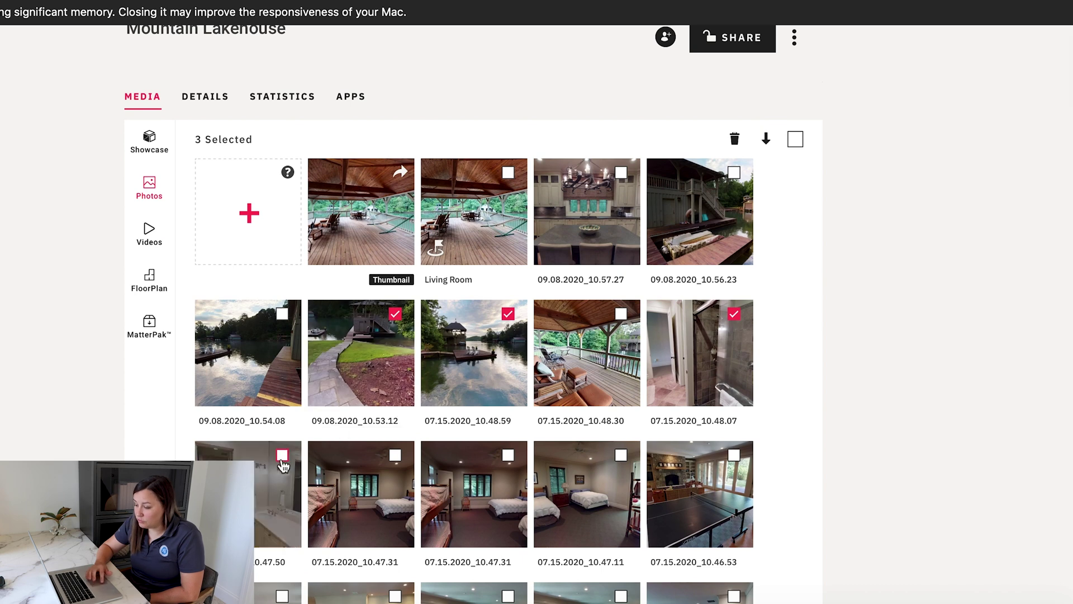
{"action": "scroll", "coordinate": [574, 334], "scroll_direction": "up", "scroll_amount": 1}
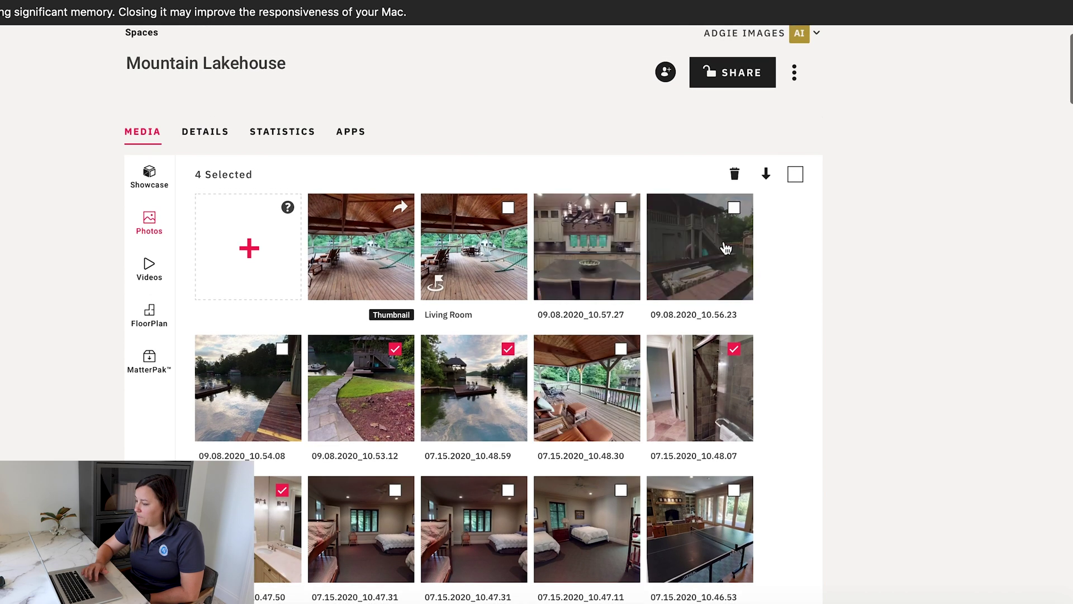
- Request a Maximum Pixels download of the selected snapshots
{"action": "left_click", "coordinate": [766, 176]}
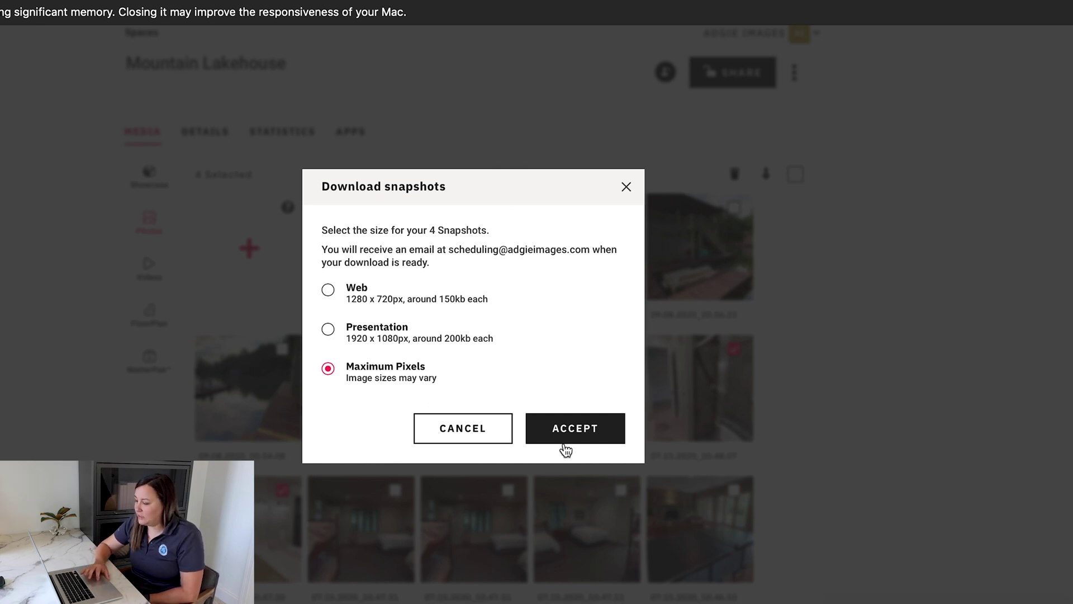
{"action": "left_click", "coordinate": [568, 431]}
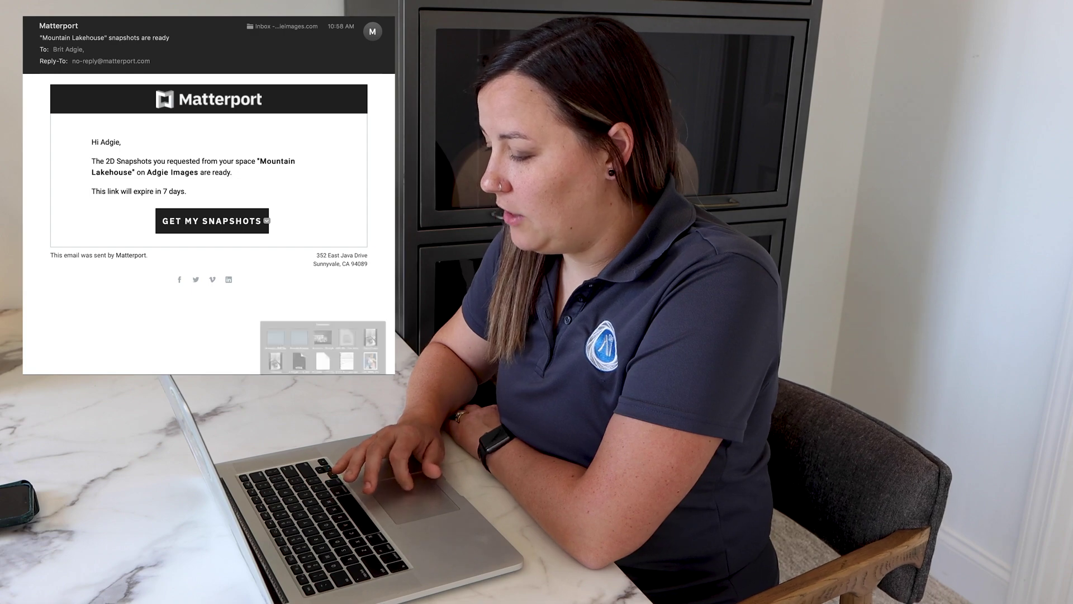
- Open the downloaded Mountain-Lakehouse snapshot folder from the Downloads stack
{"action": "left_click", "coordinate": [146, 227]}
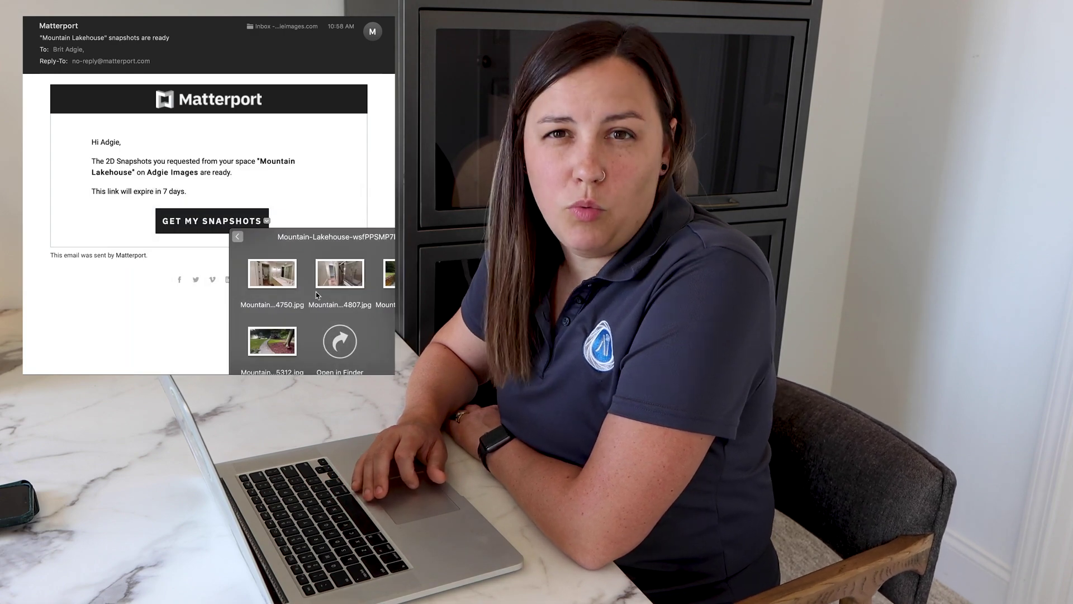